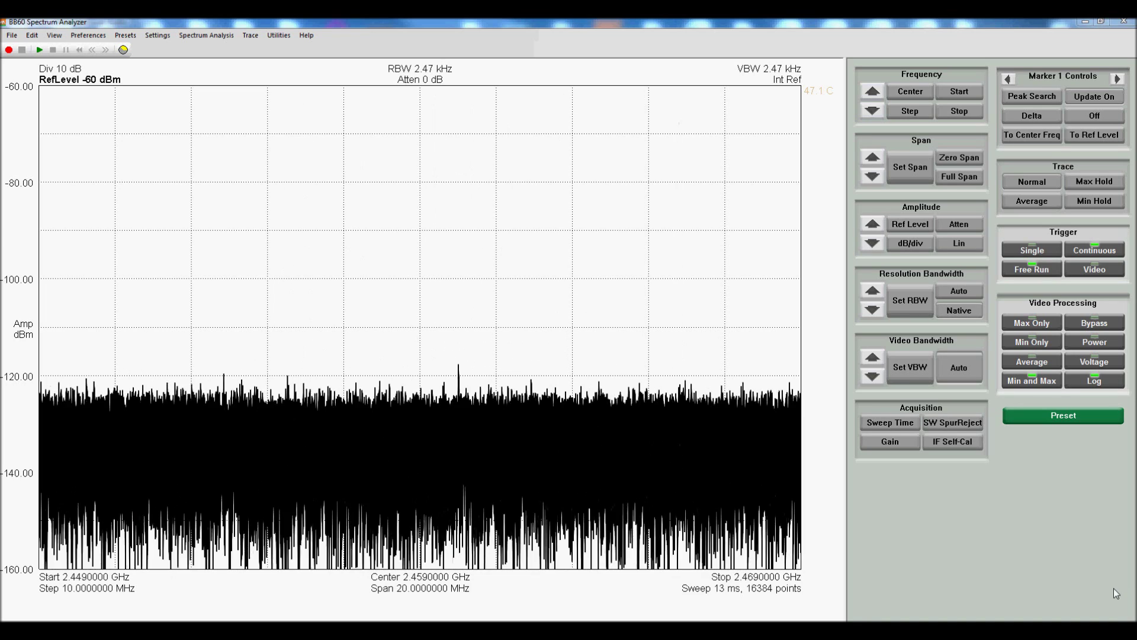
Switch the analyzer from swept mode to Real-Time Analysis around 629 MHz.
click(216, 36)
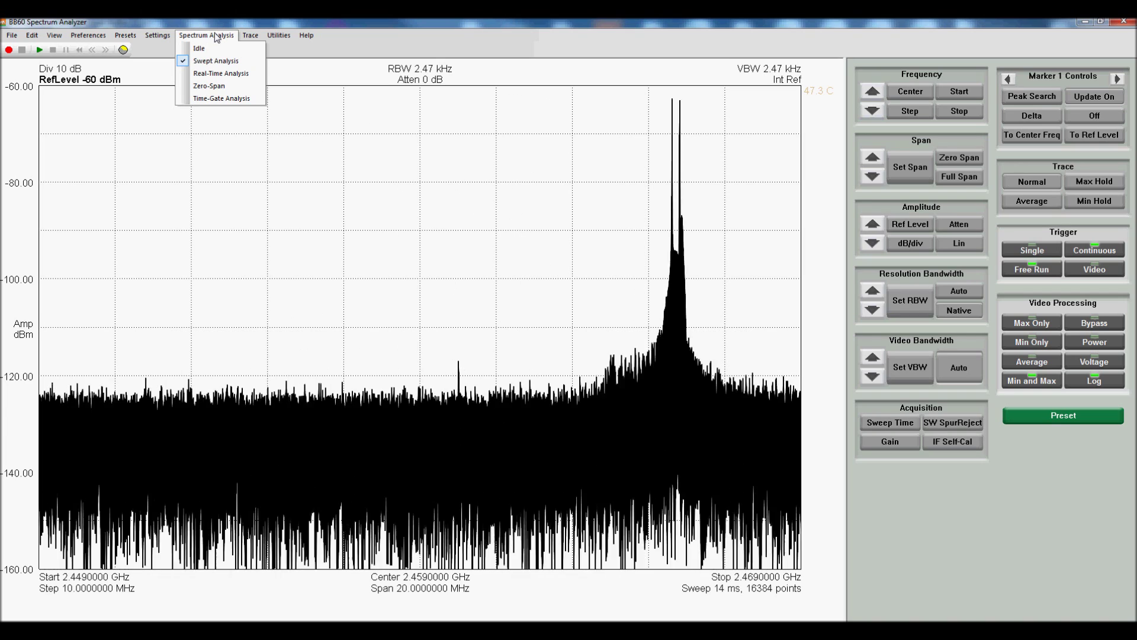
click(219, 75)
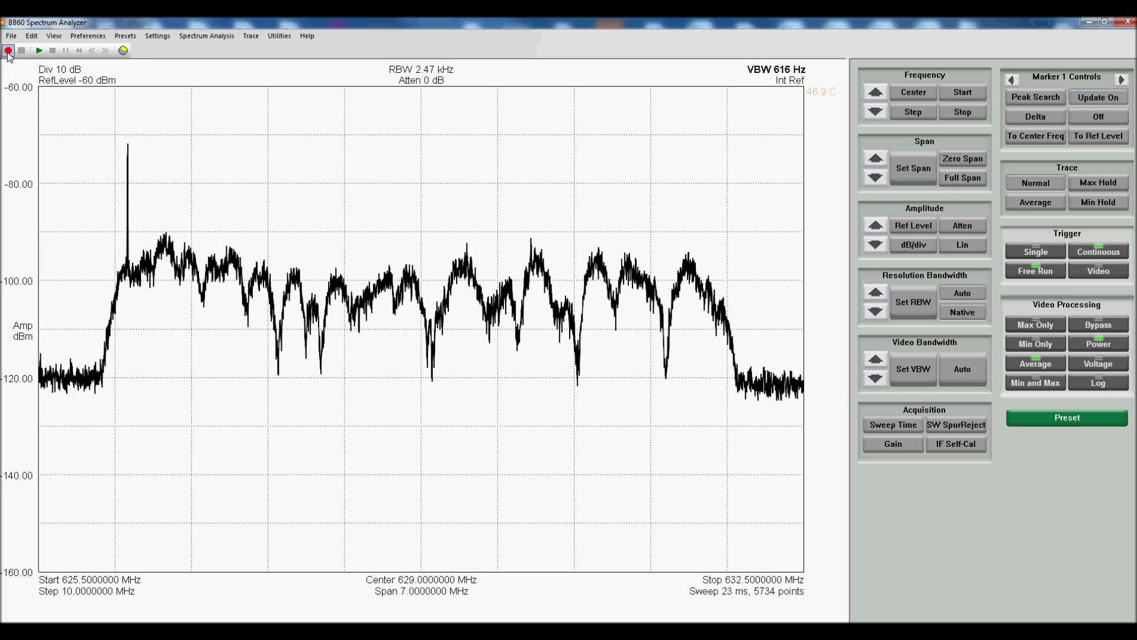
Record the 629 MHz signal briefly, stop to save a .b6p session, and dismiss the notice.
click(8, 51)
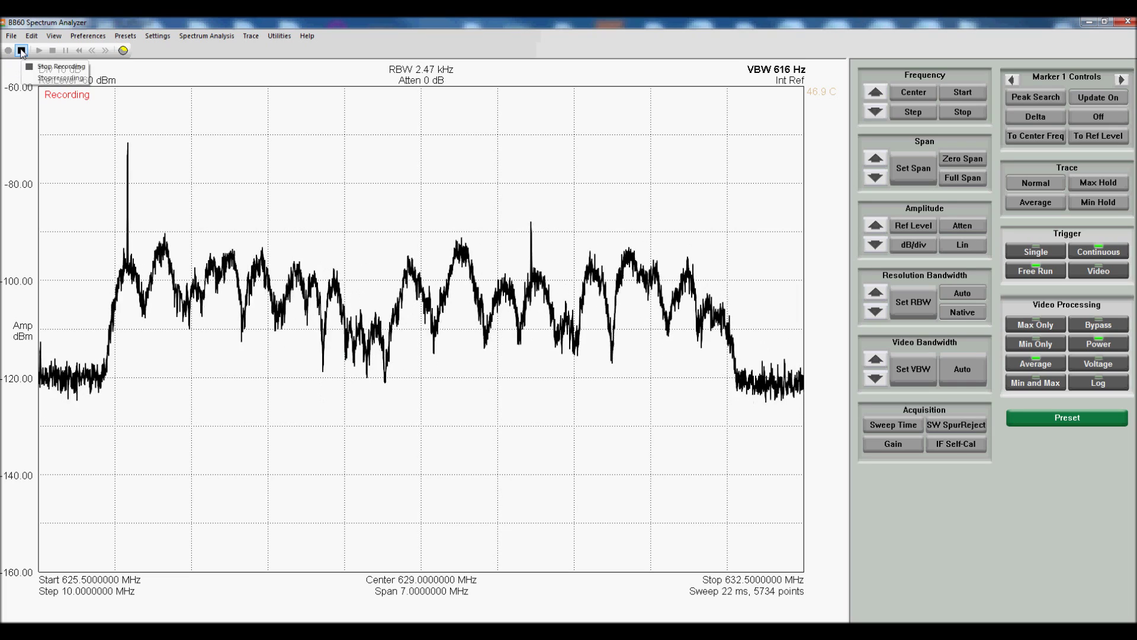
click(21, 50)
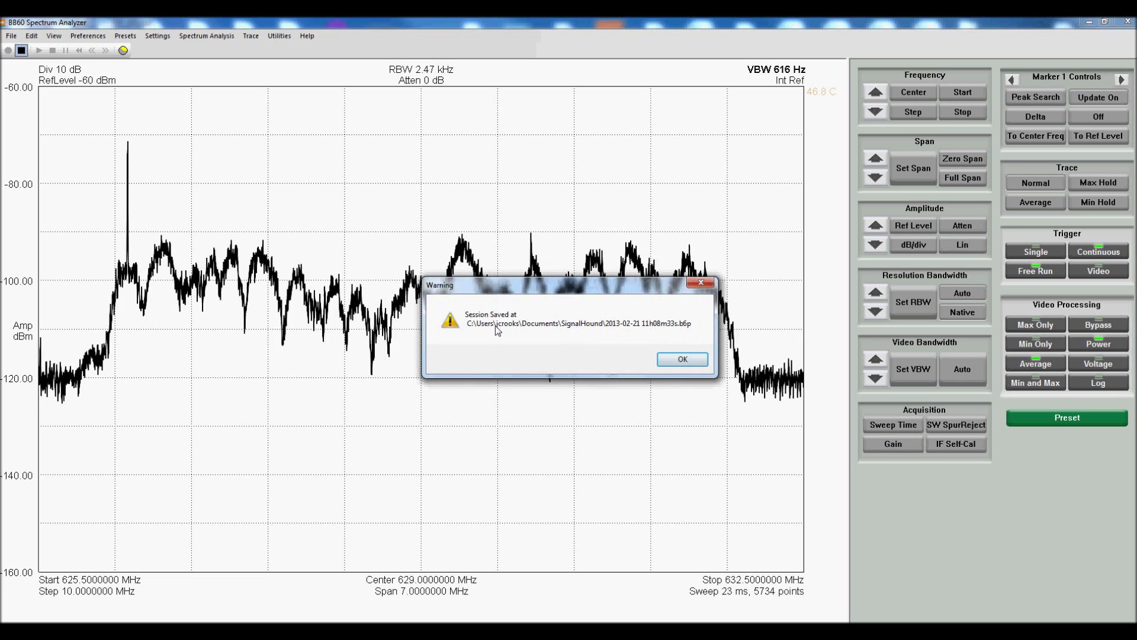
click(675, 360)
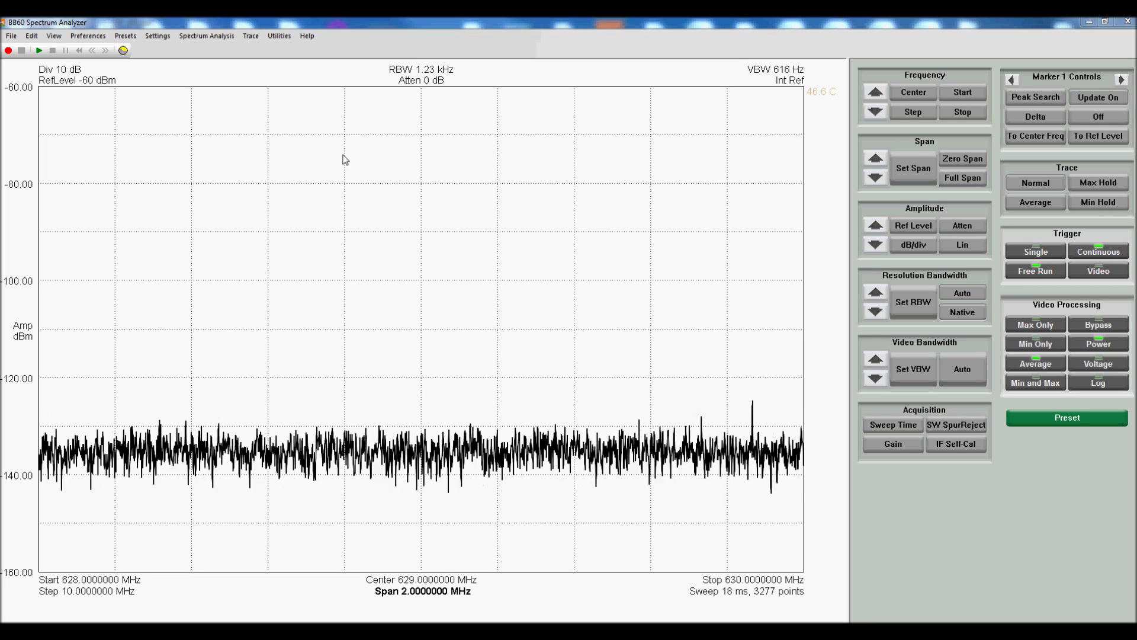
click(39, 51)
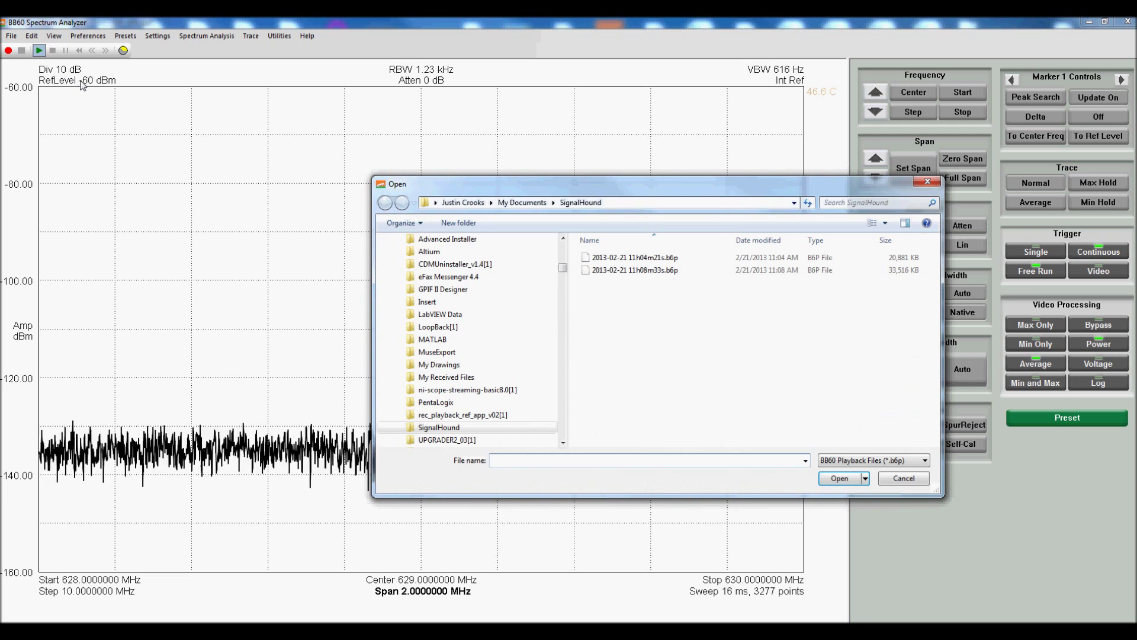
double_click(616, 271)
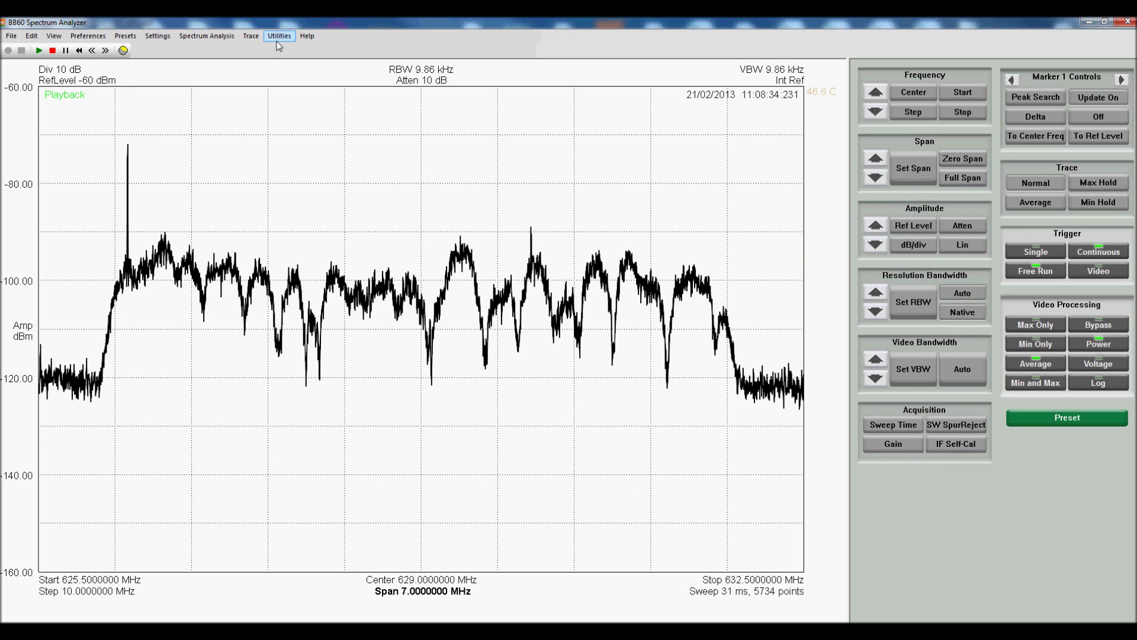
Add a Channel Power measurement with 6 MHz channel width and 6 MHz spacing.
click(295, 52)
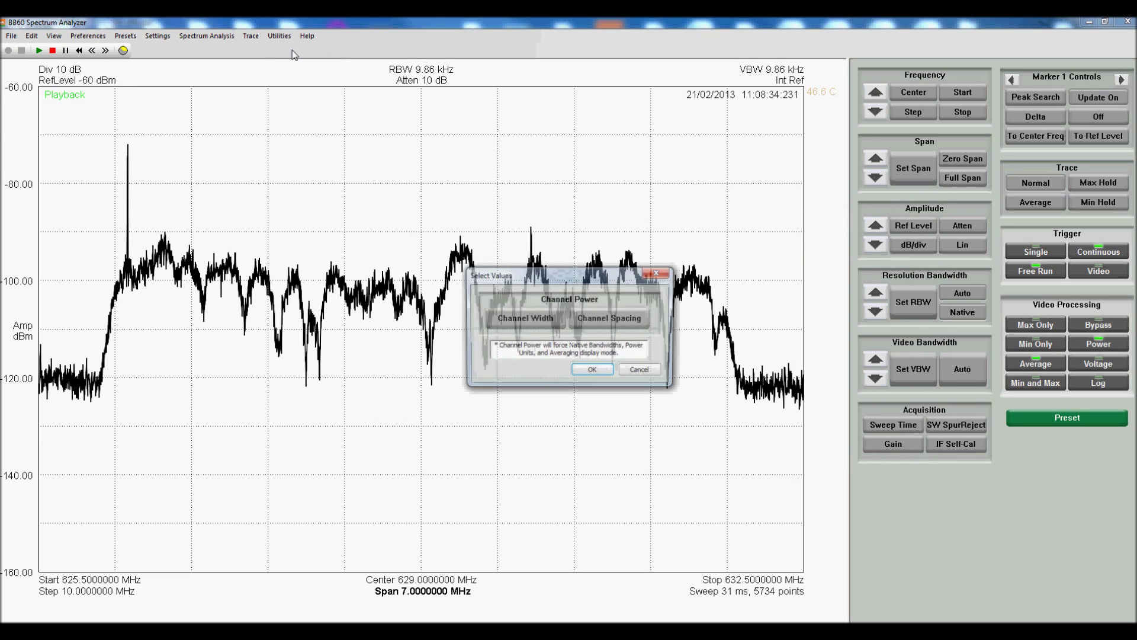
click(523, 318)
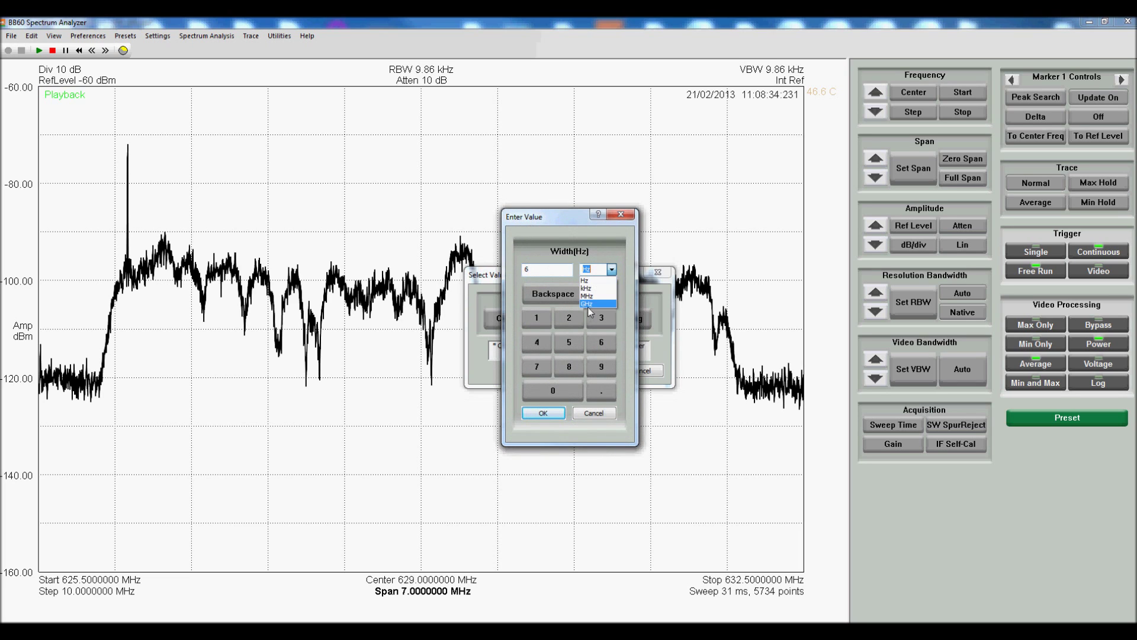
click(550, 415)
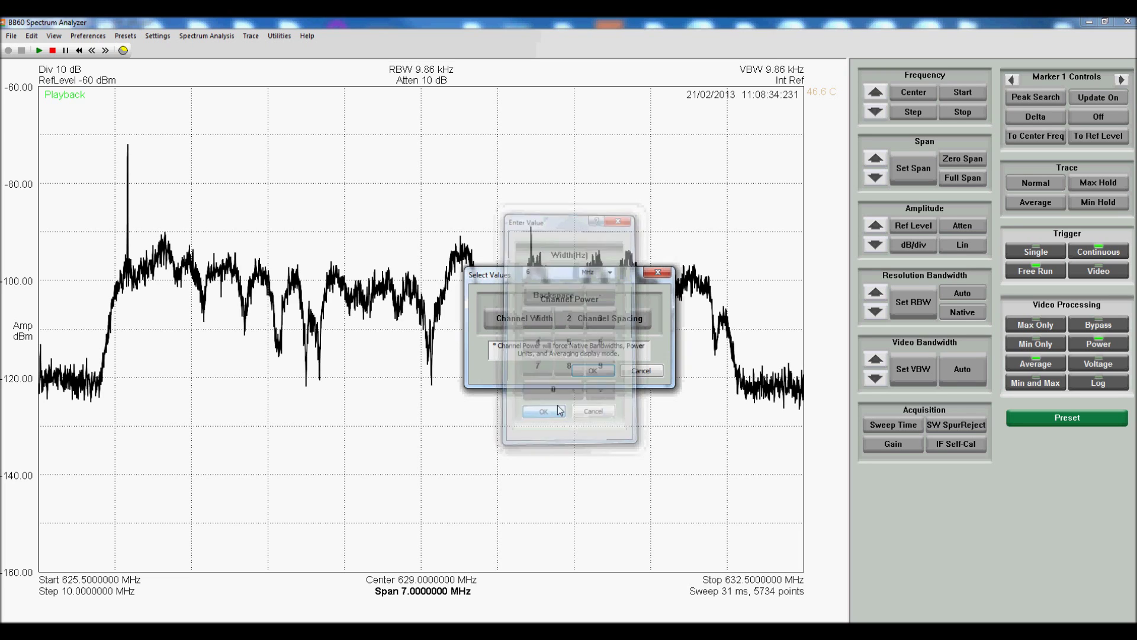
click(571, 313)
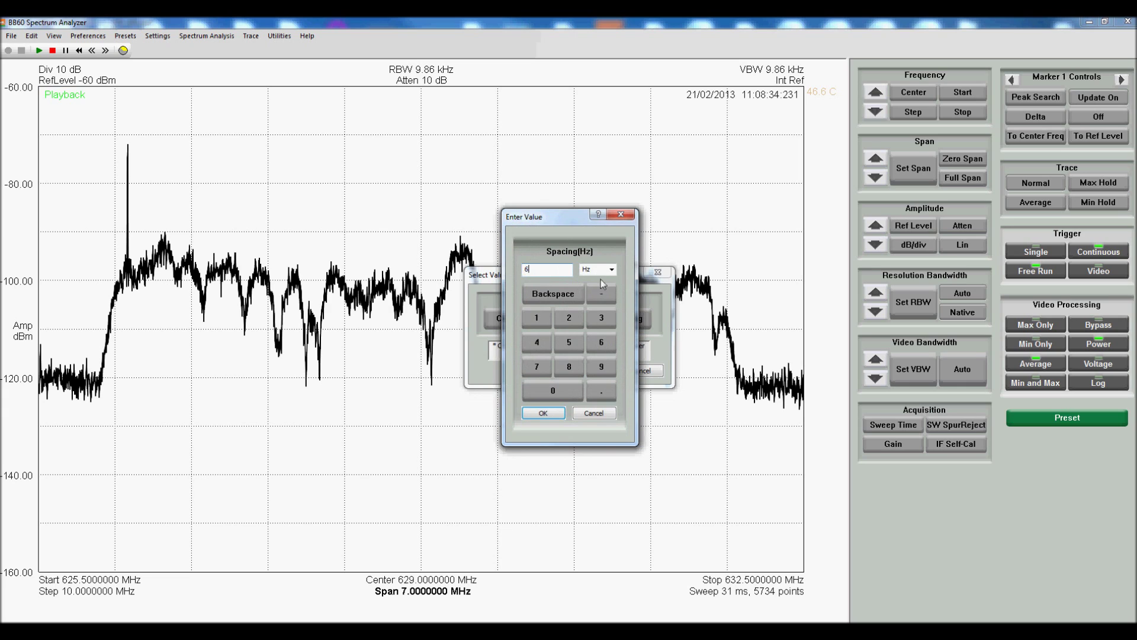
text(6)
click(615, 268)
click(595, 295)
click(543, 413)
click(591, 372)
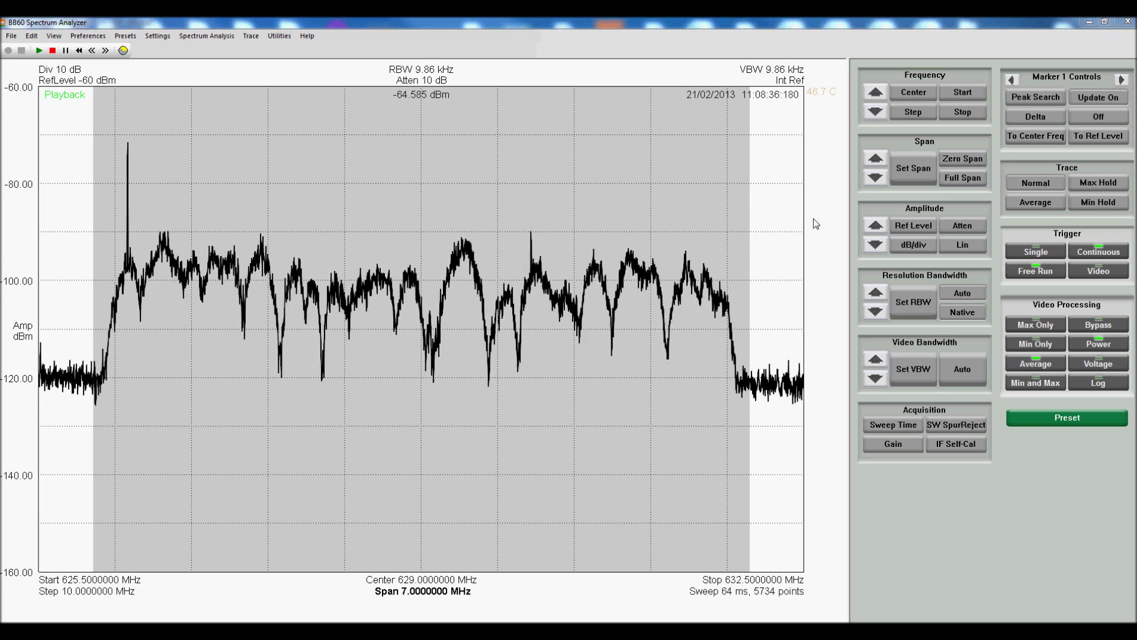
Put marker 1 on the 626.31 MHz peak and fast-forward the playback to the end.
click(1045, 94)
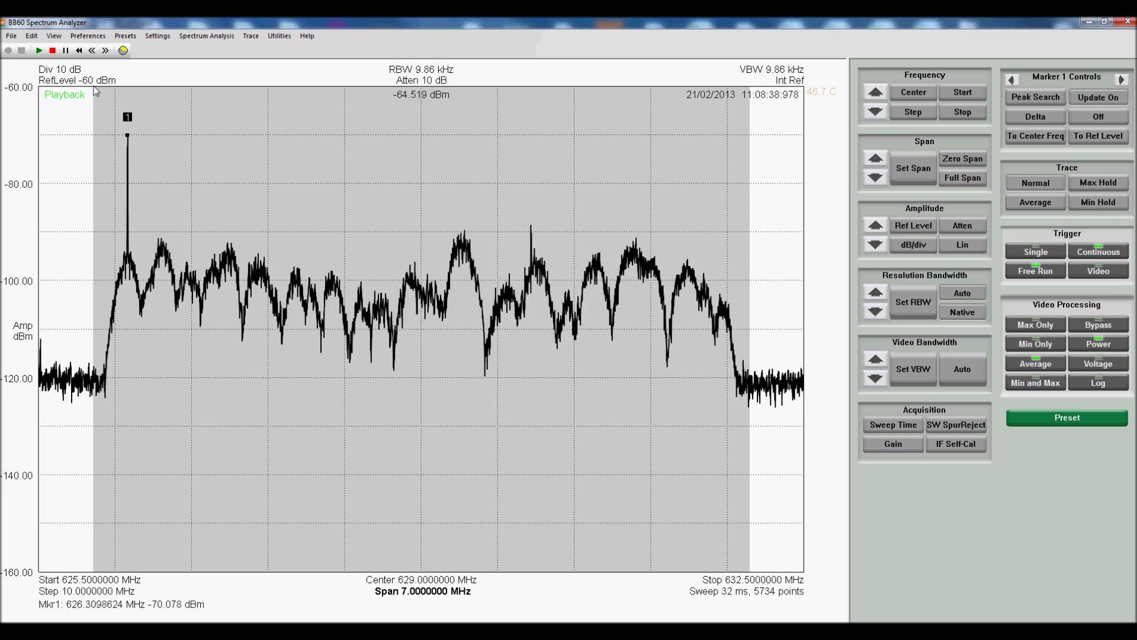
click(105, 51)
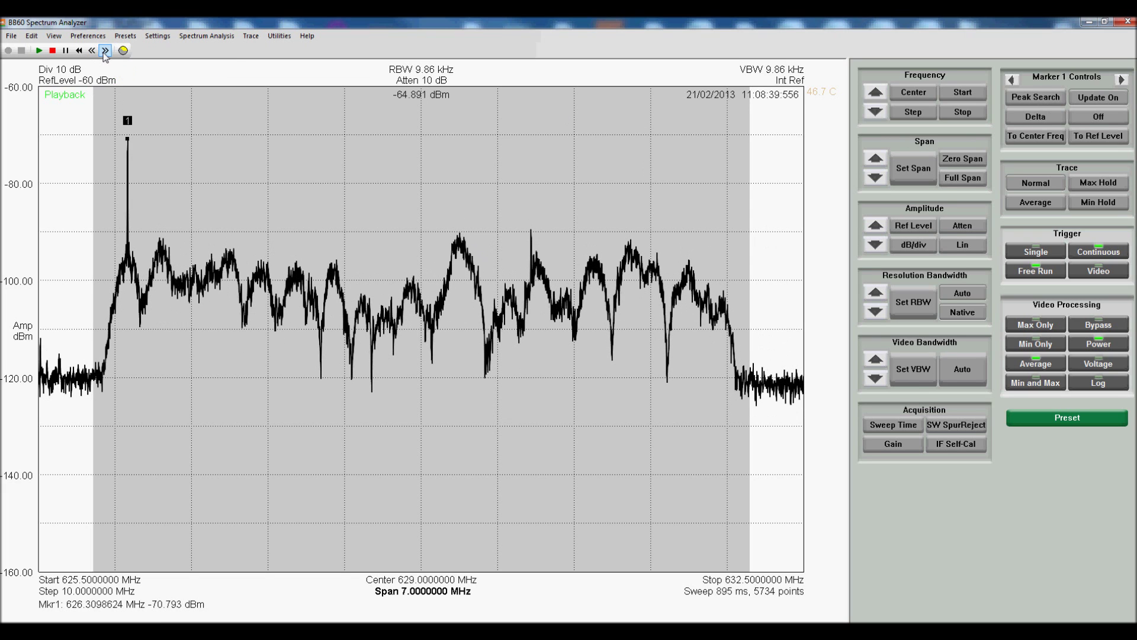
click(105, 51)
click(105, 51)
click(105, 51)
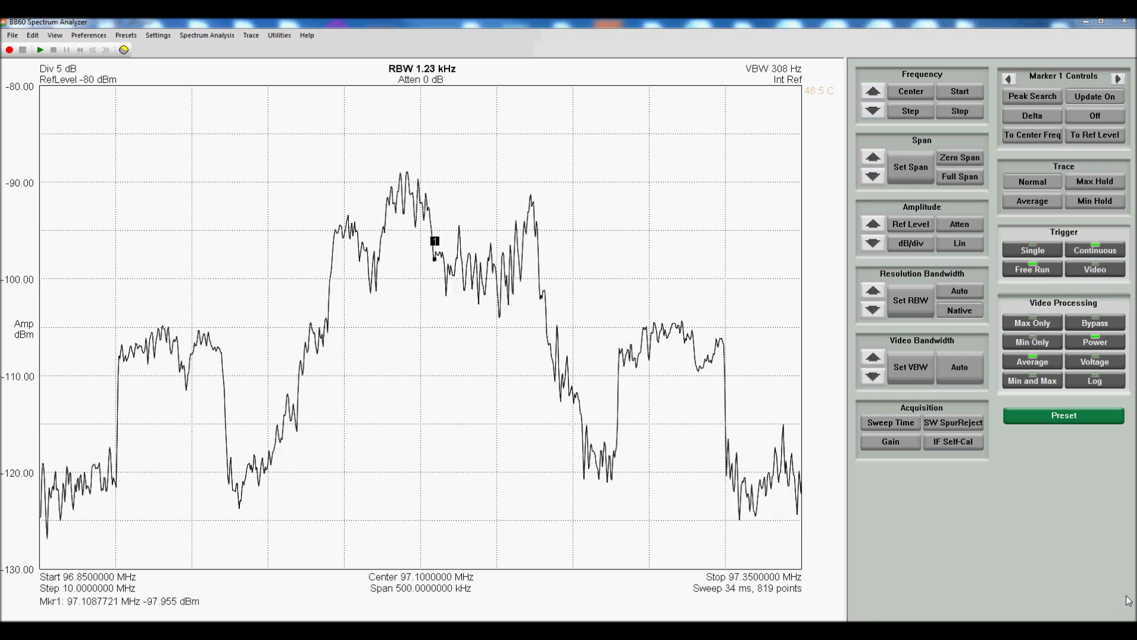
Show a 2D spectrogram waterfall above the 97.1 MHz FM station's trace.
click(250, 35)
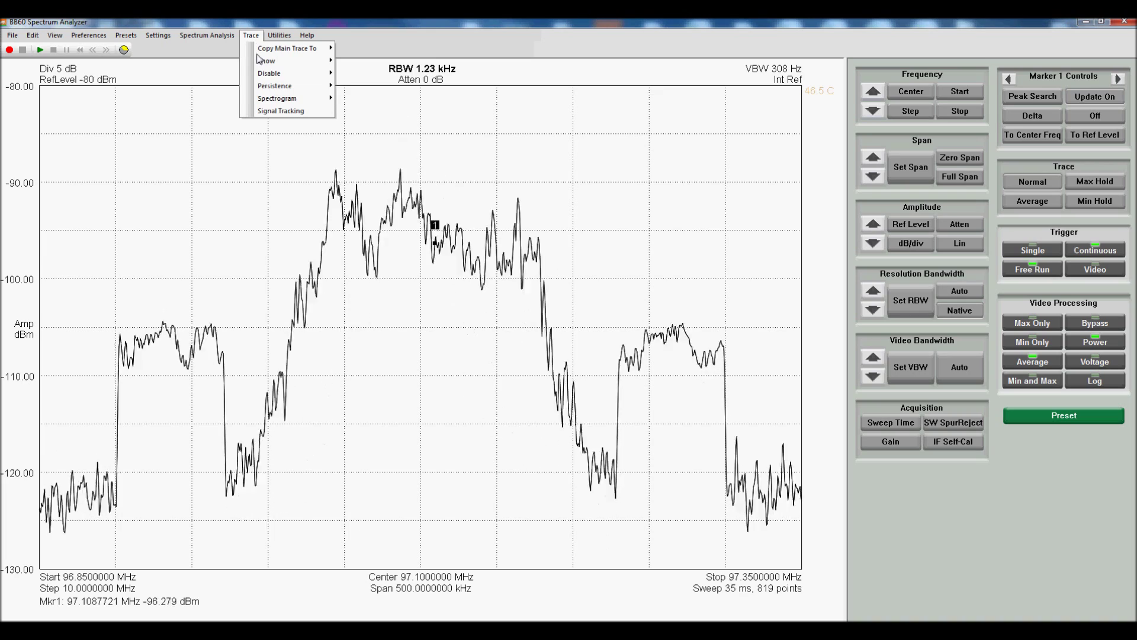
mouse_move(316, 100)
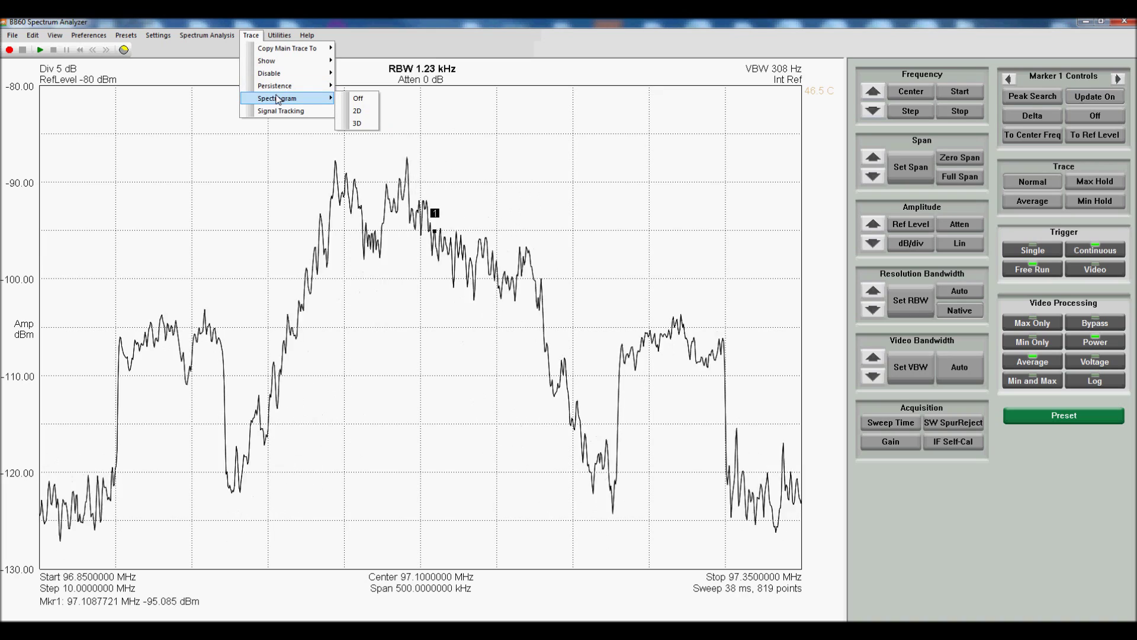
click(357, 111)
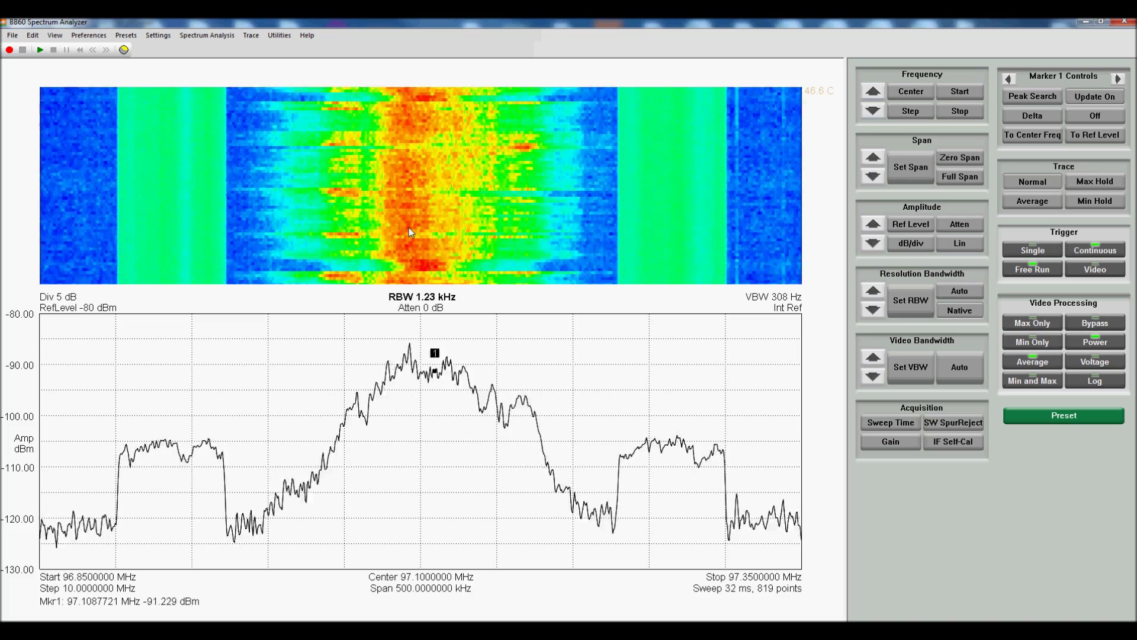
Switch the spectrogram to 3D and rotate the waterfall to a front-on view.
click(249, 37)
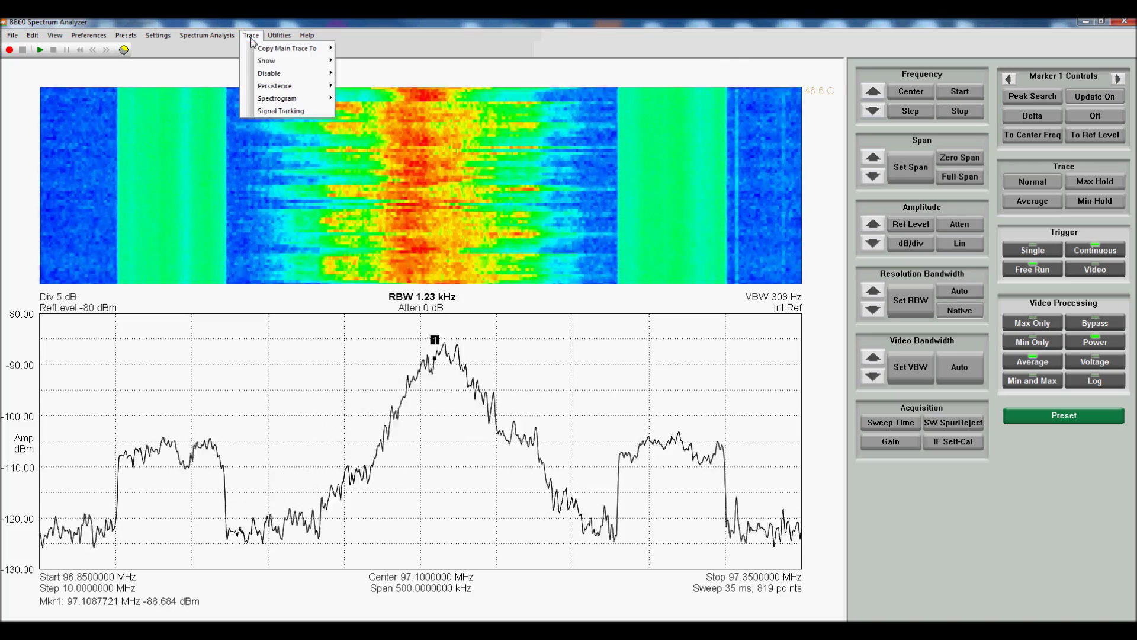
mouse_move(295, 104)
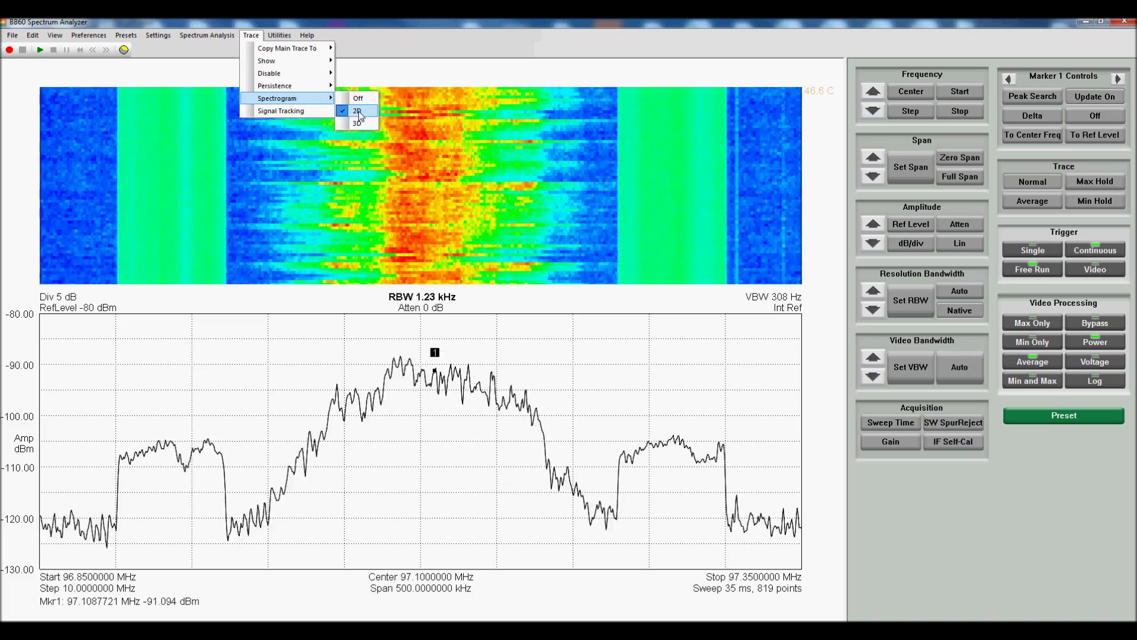
click(352, 110)
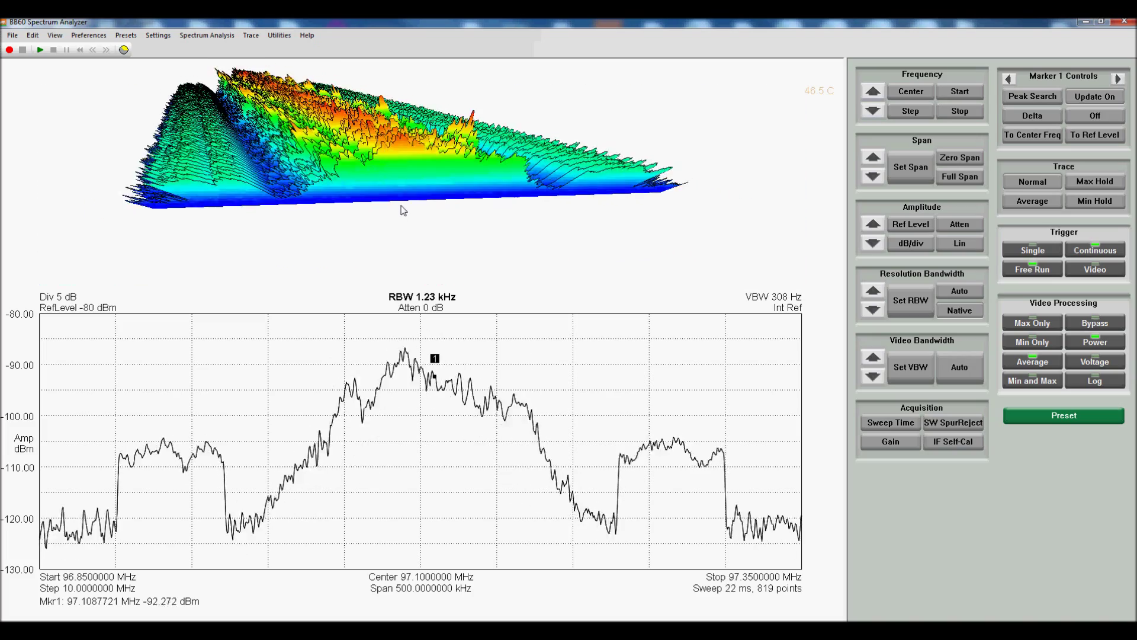
mouse_move(403, 210)
mouse_down()
mouse_move(385, 212)
mouse_move(417, 200)
mouse_up()
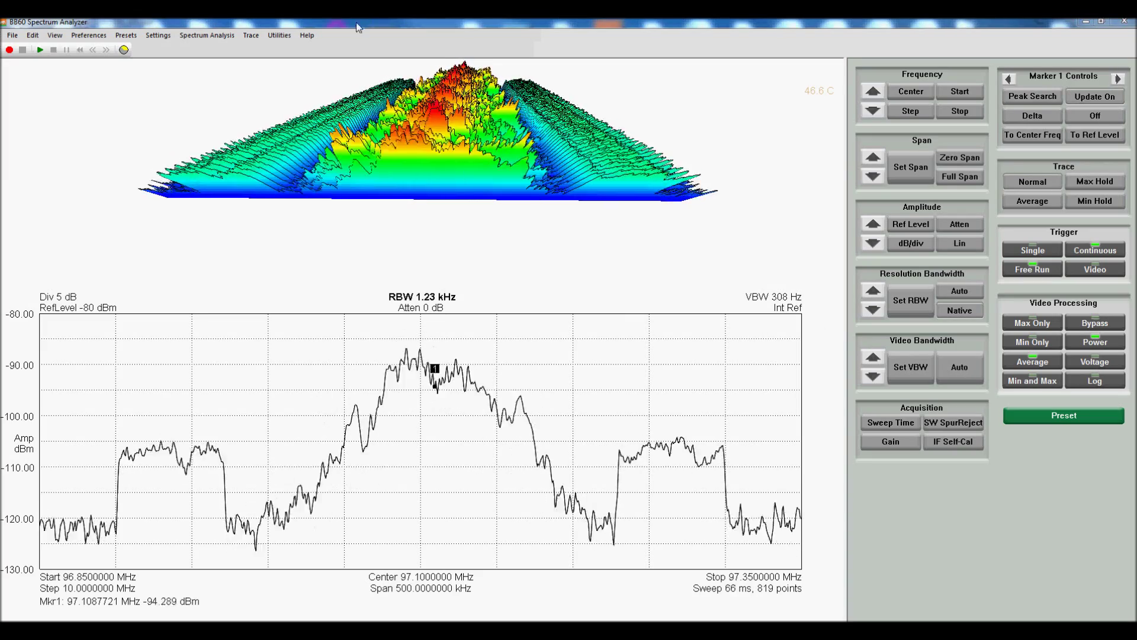
click(251, 37)
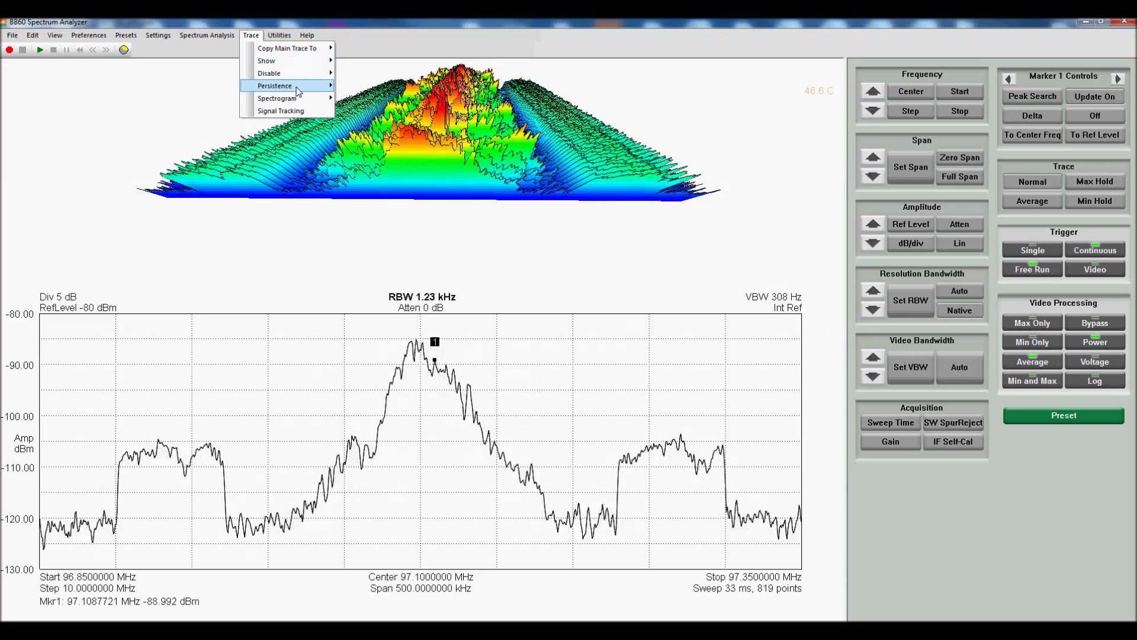
Return the spectrogram to 2D and apply the Color Blind grayscale scheme.
click(366, 113)
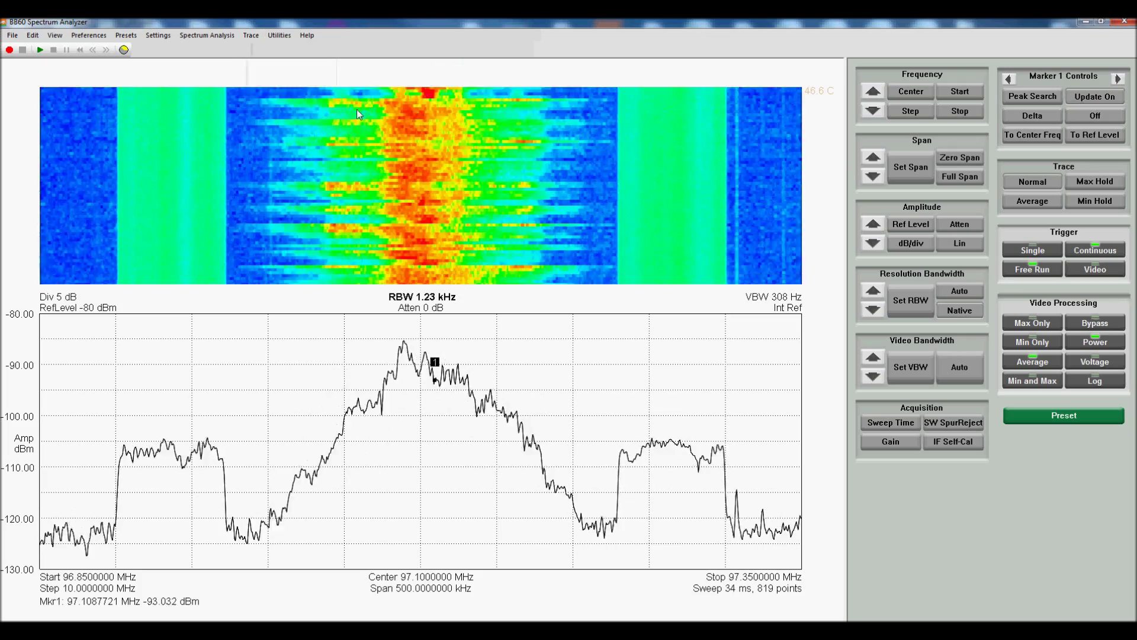
click(89, 35)
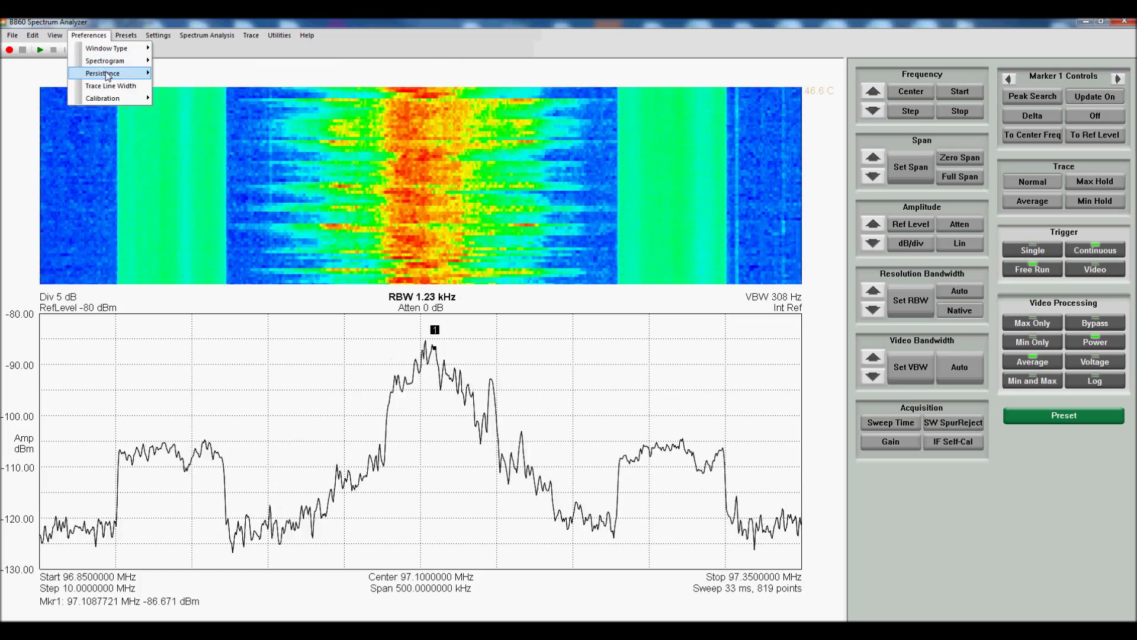
mouse_move(139, 61)
click(176, 62)
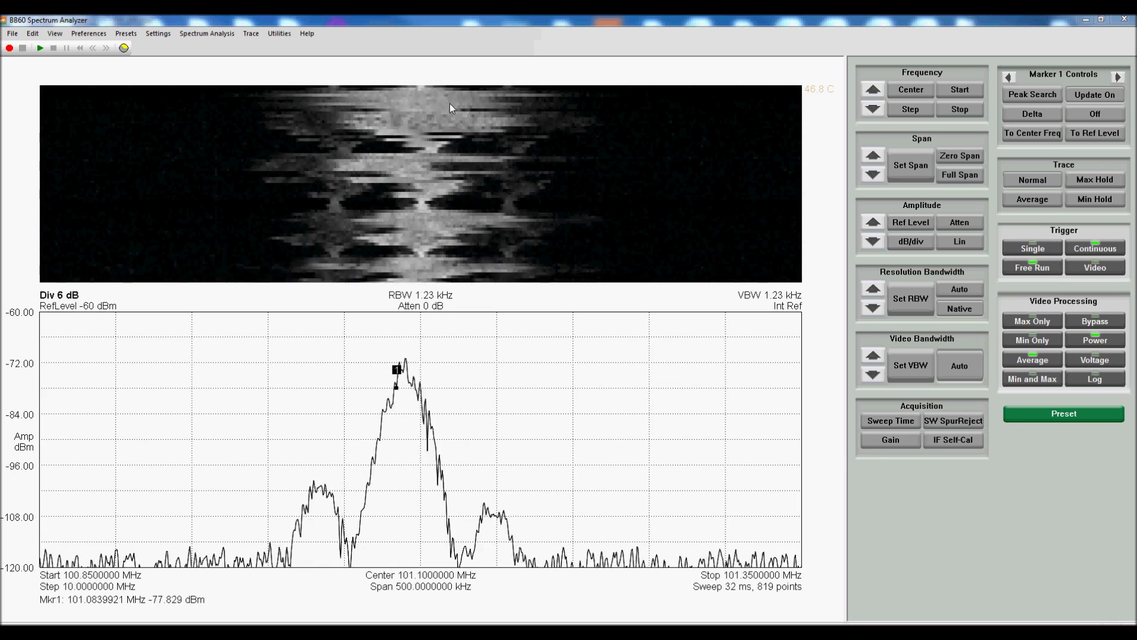
click(125, 35)
Load Preset 2 for the zero-span demodulation view, then Preset 1 for the spectrum.
mouse_move(141, 59)
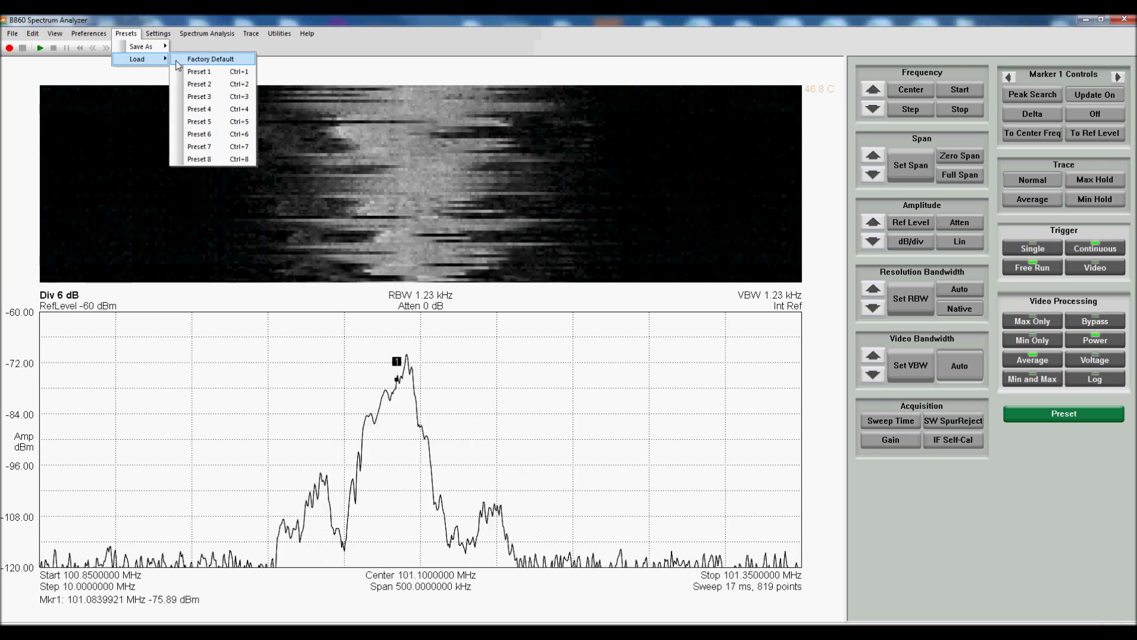
click(199, 84)
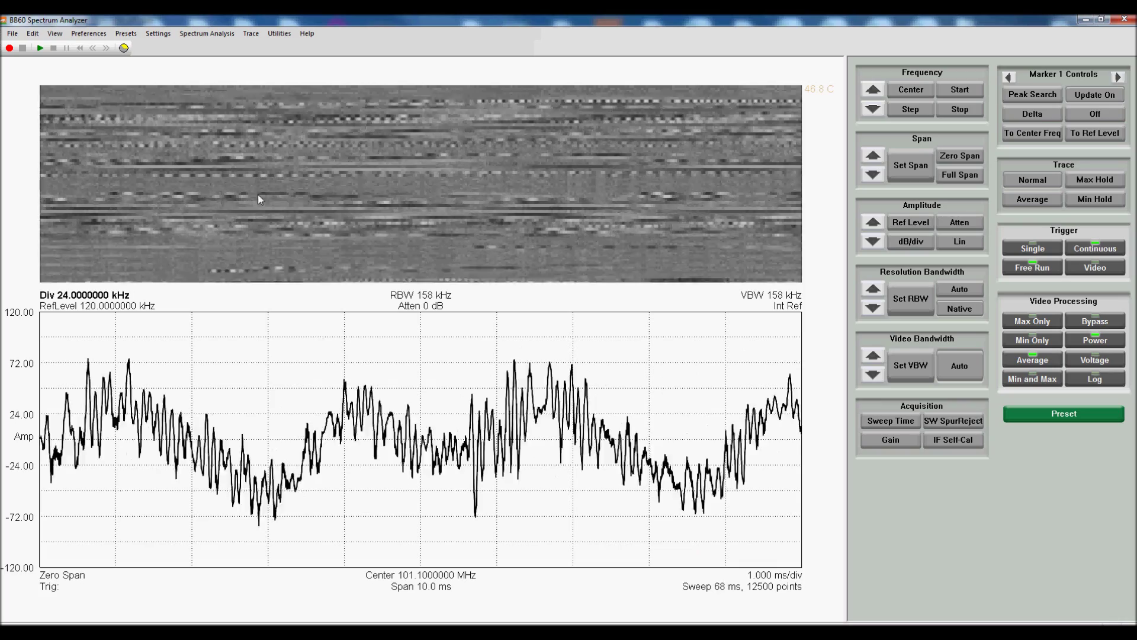
click(126, 33)
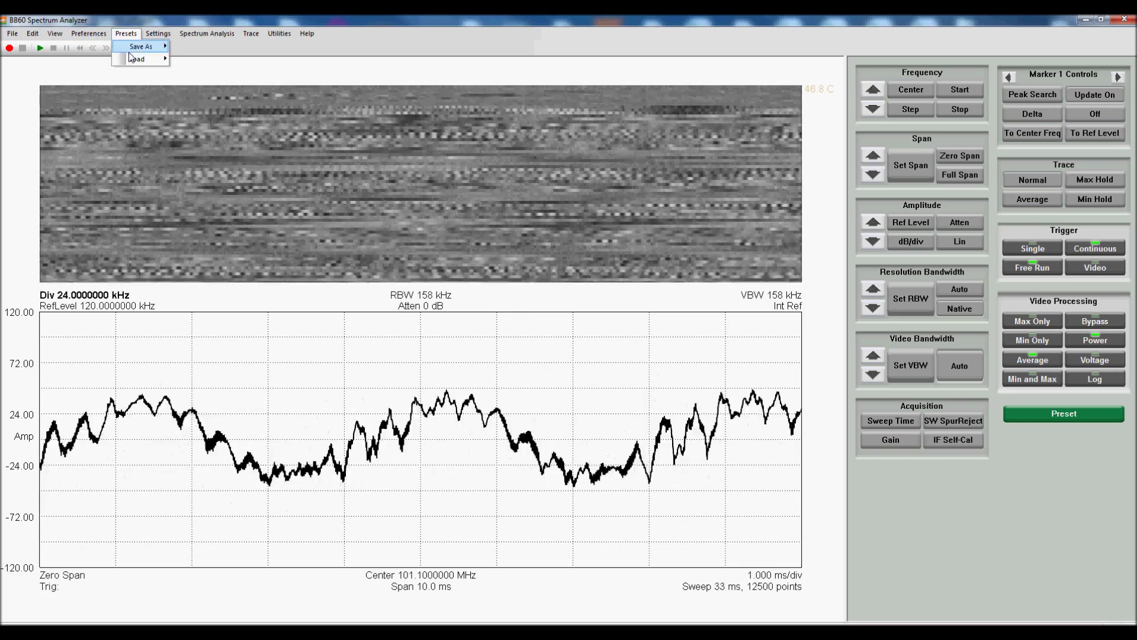
mouse_move(133, 58)
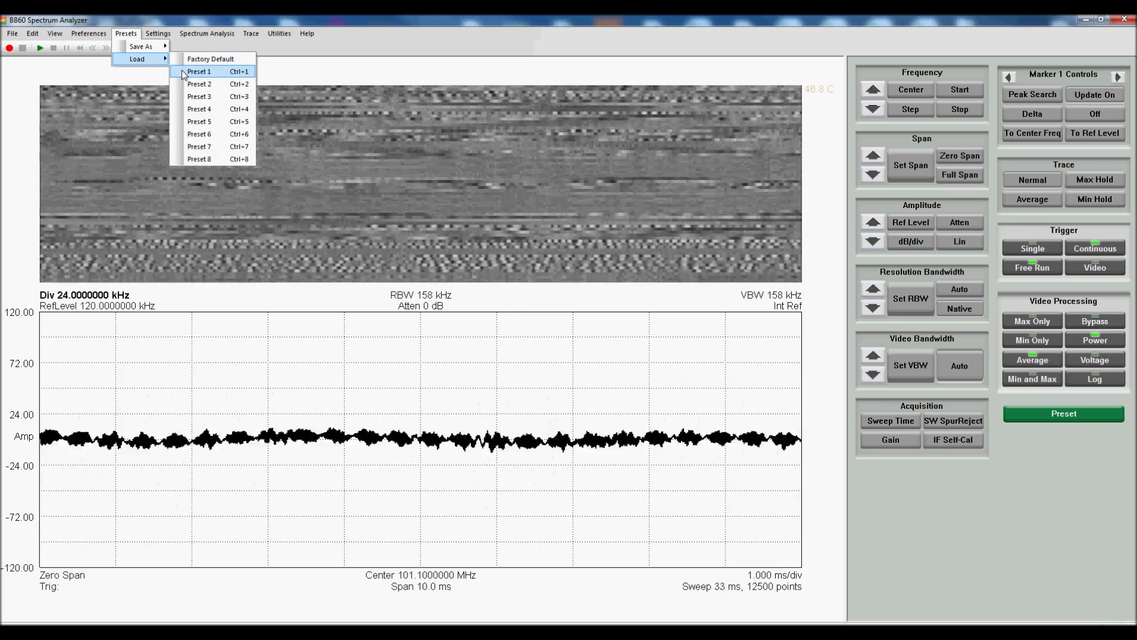
click(199, 71)
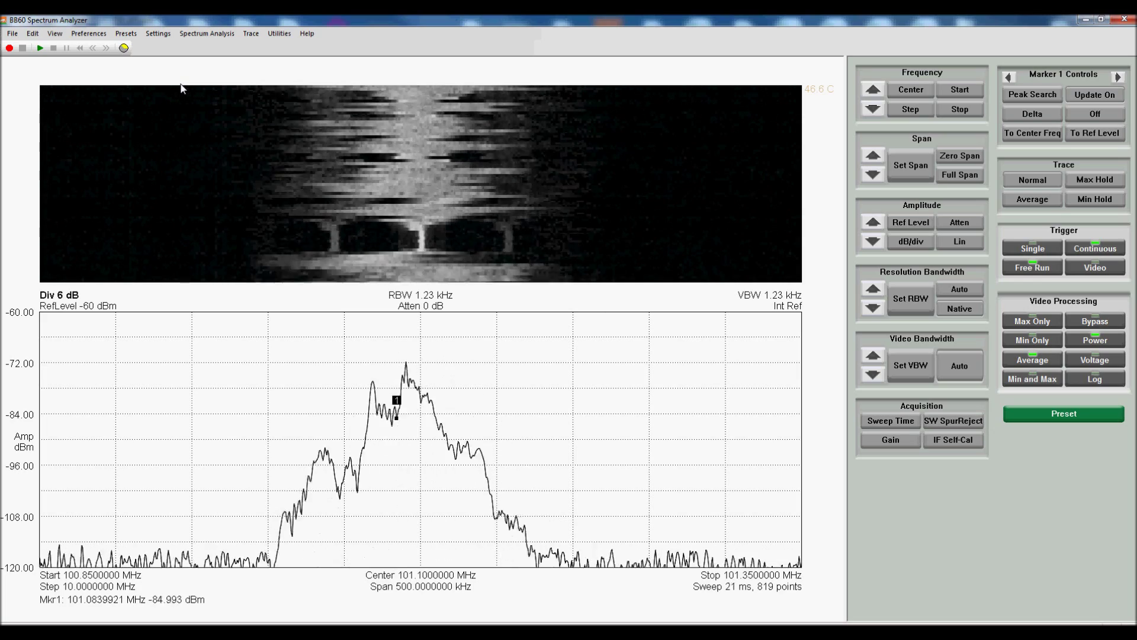